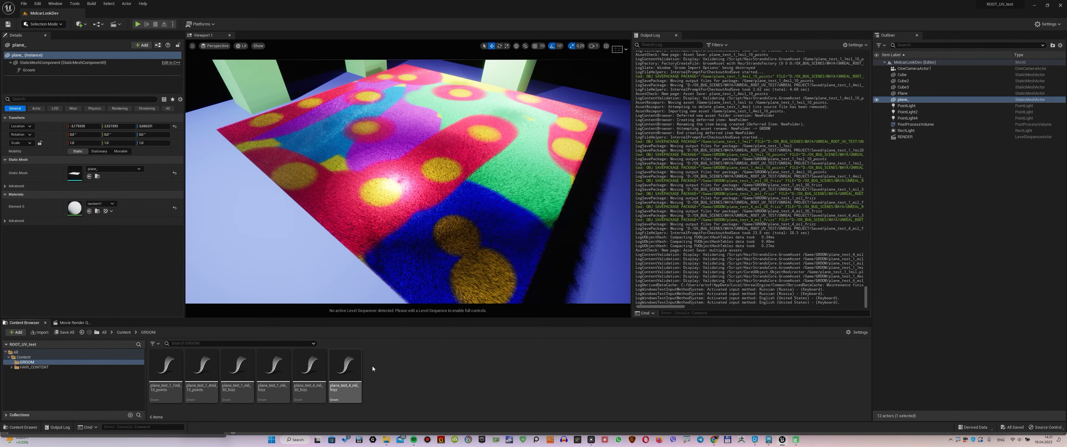
- Check the info tooltips of all six plane_test groom assets in the GROOM folder
key(ctrl+4)
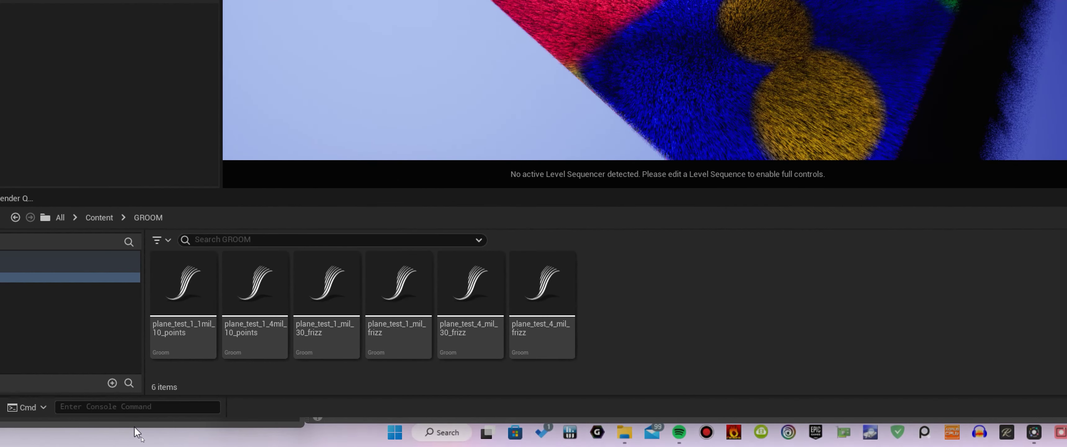
click(185, 342)
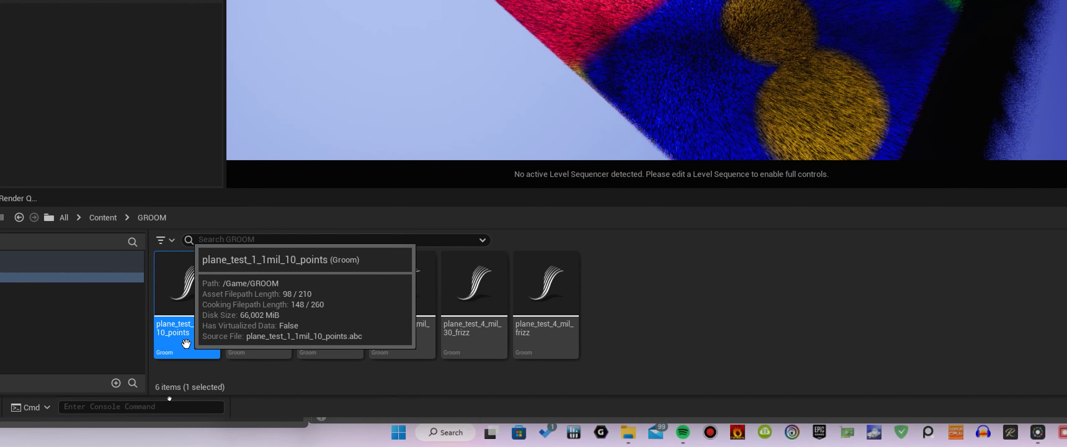
click(251, 342)
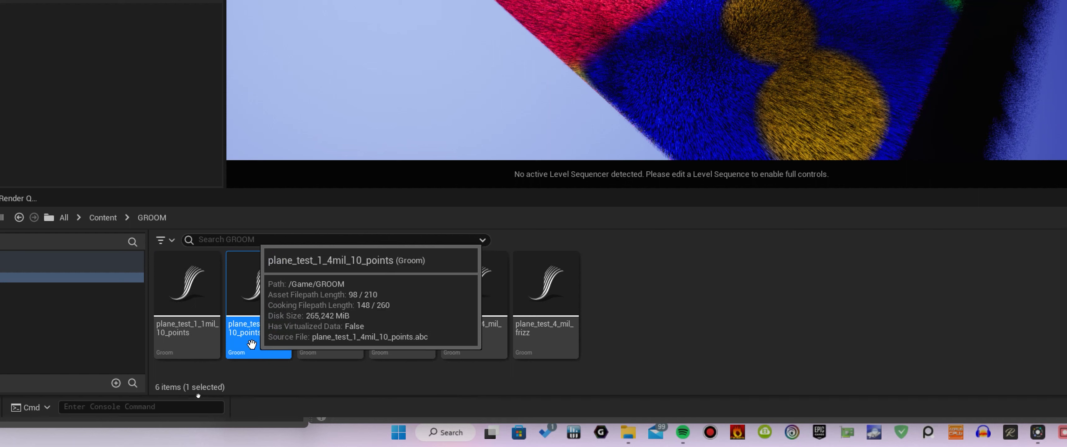
click(328, 342)
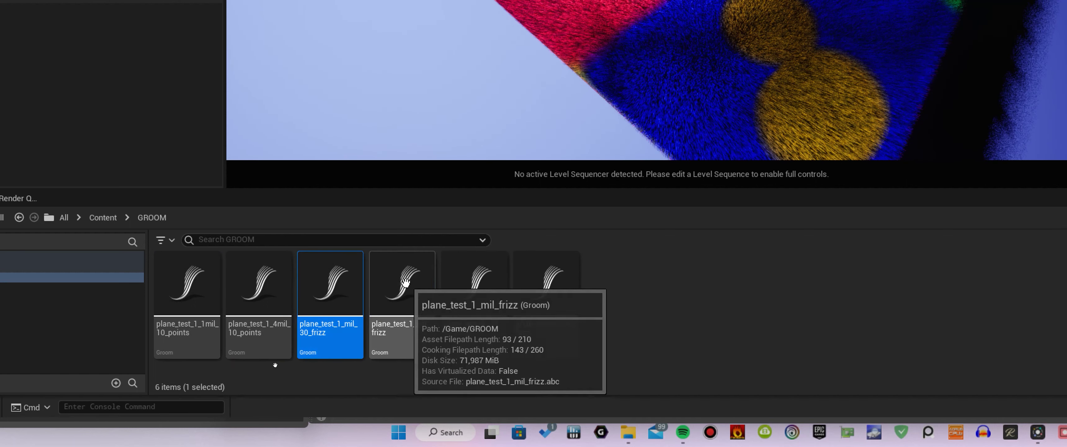
click(425, 357)
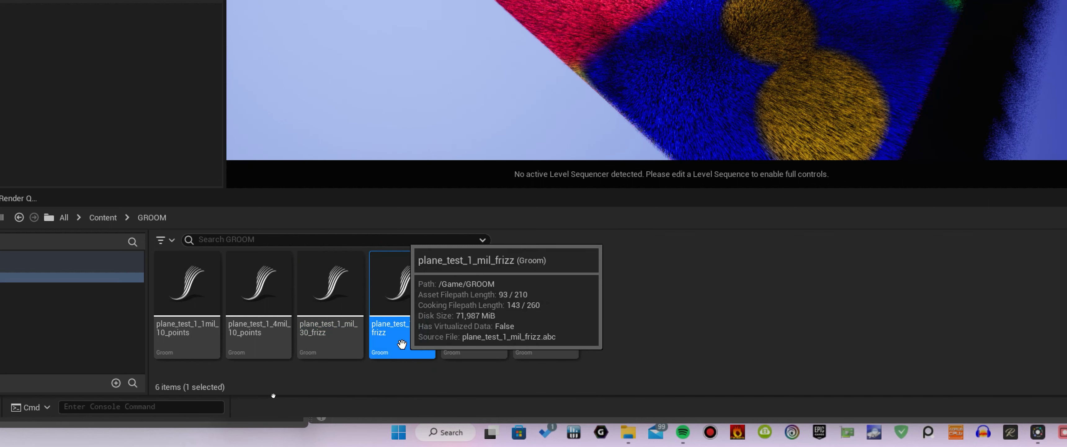
click(501, 340)
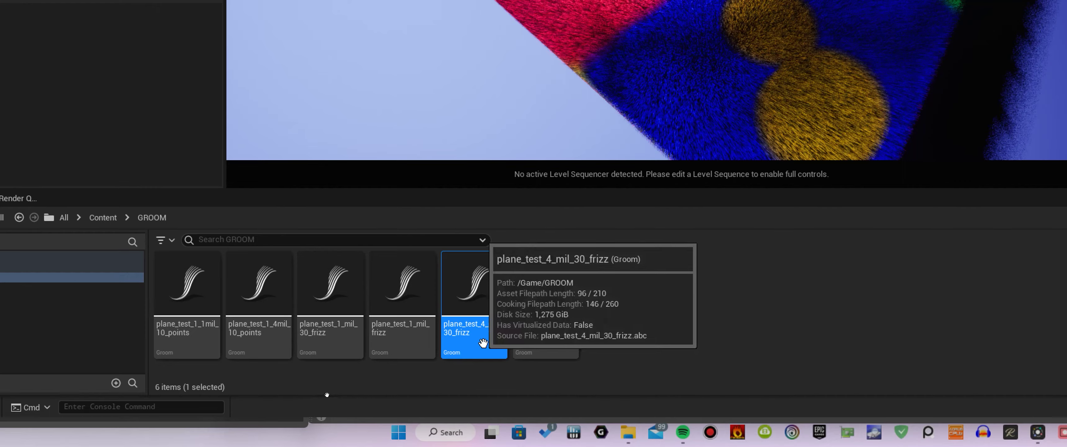
click(561, 294)
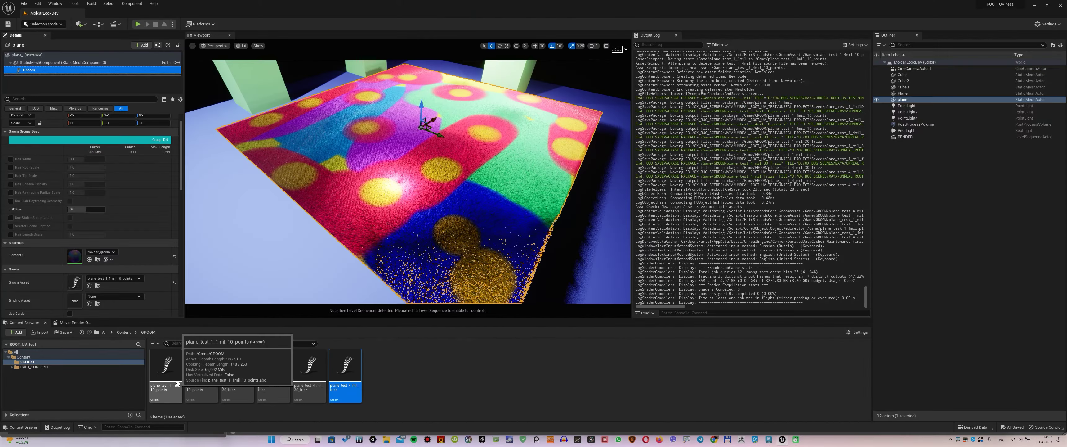
- Apply plane_test_1_1mil_10_points to the carpet plane and toggle an advanced viewport Show flag
click(168, 365)
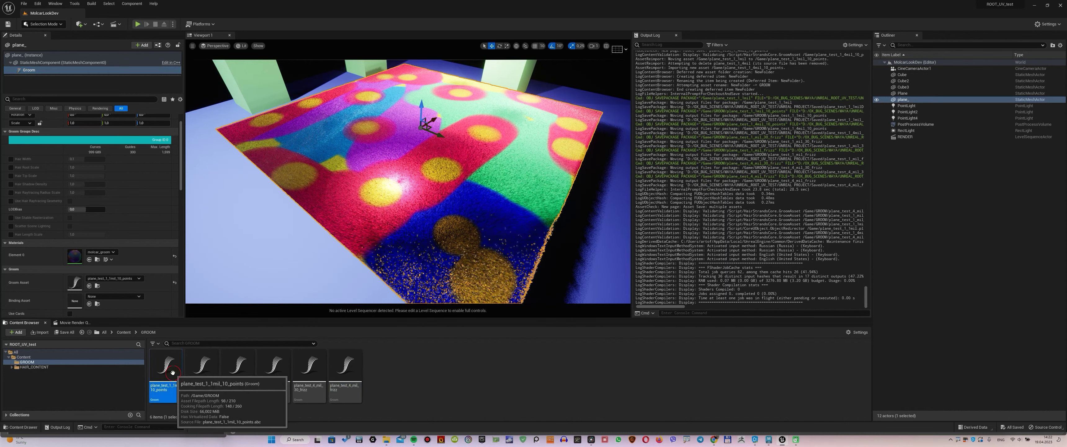
click(89, 286)
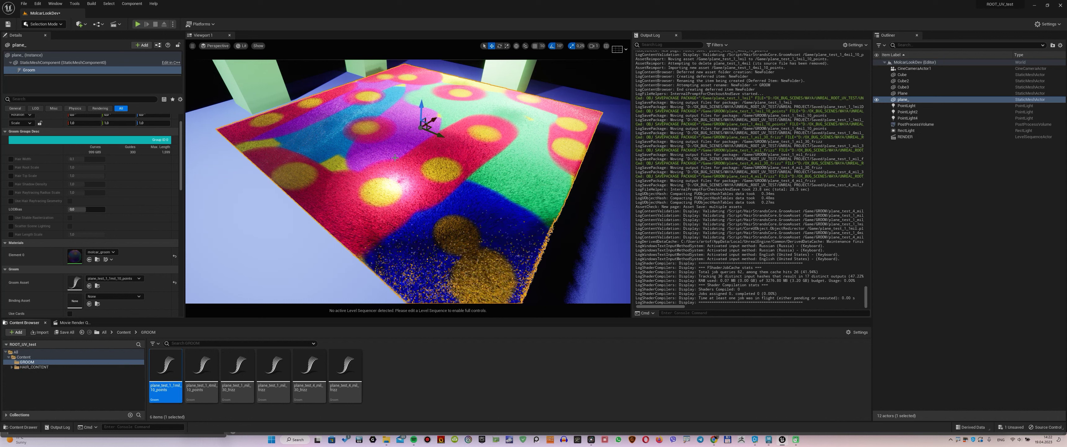
click(258, 46)
mouse_move(292, 249)
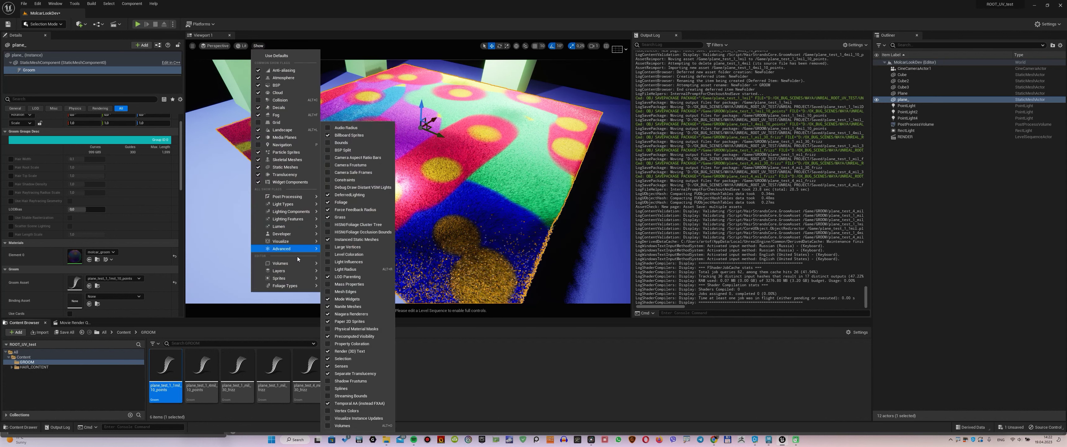
click(420, 74)
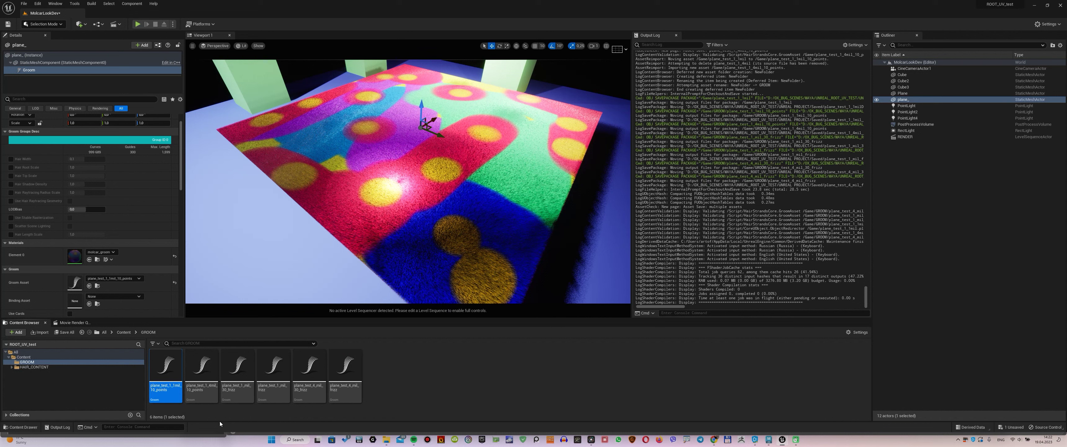
click(201, 366)
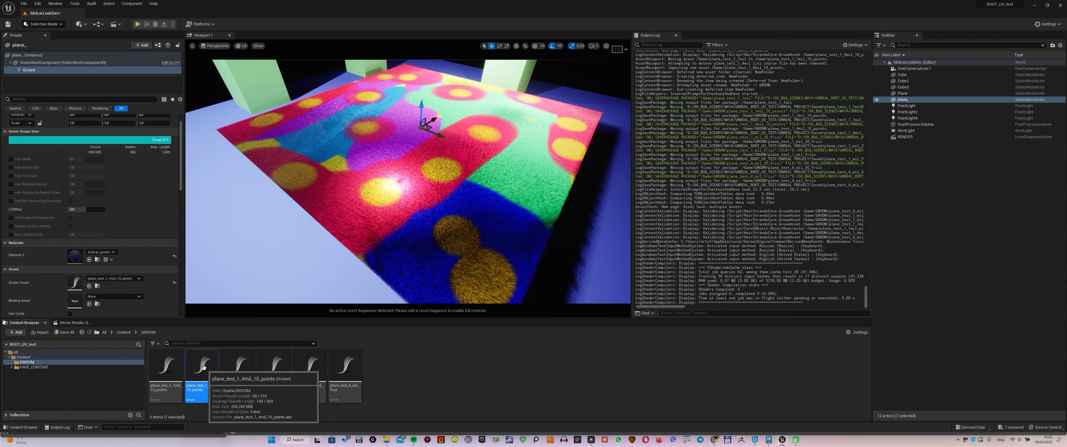
- Apply plane_test_1_4mil_10_points and fly the camera down to the carpet's edge
drag(191, 349, 75, 281)
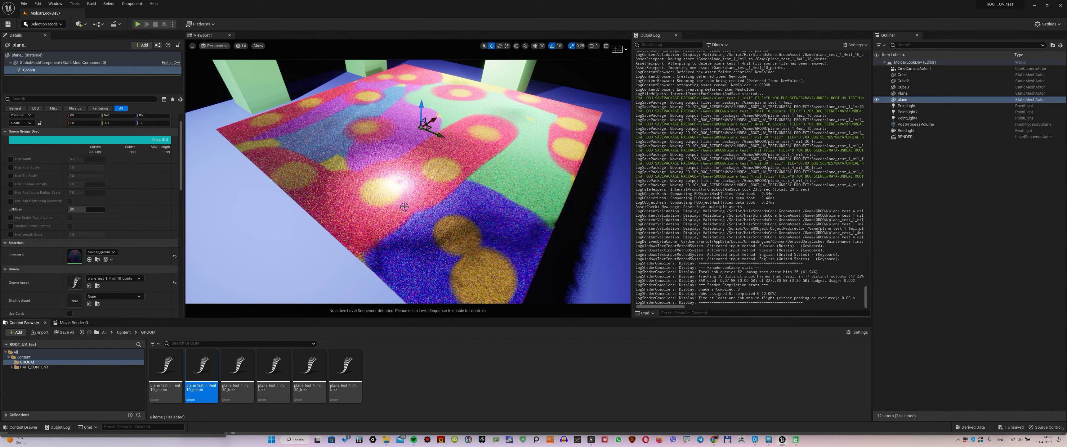
right_drag(404, 206, 401, 206)
key(w)
key(q)
key(w)
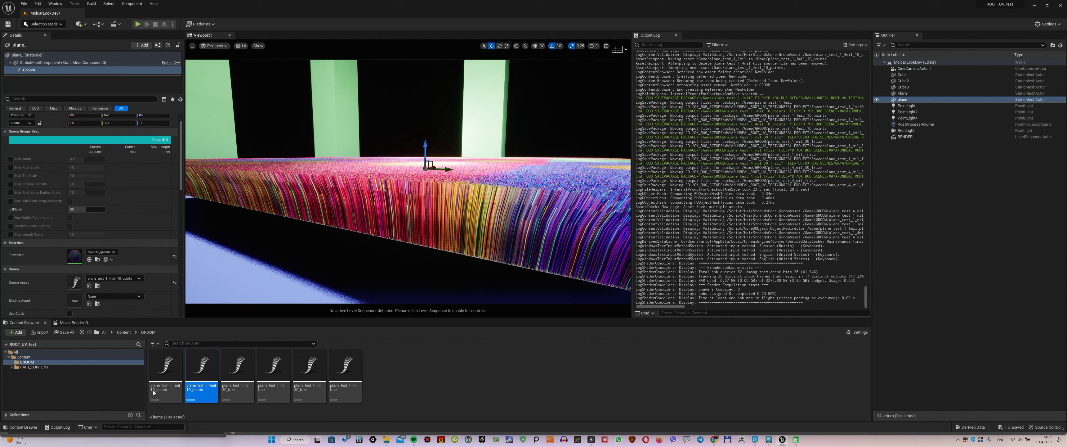
- Swap to plane_test_1_1mil_10_points, then back to 1_4mil_10_points, and pull the view back
drag(166, 367, 89, 282)
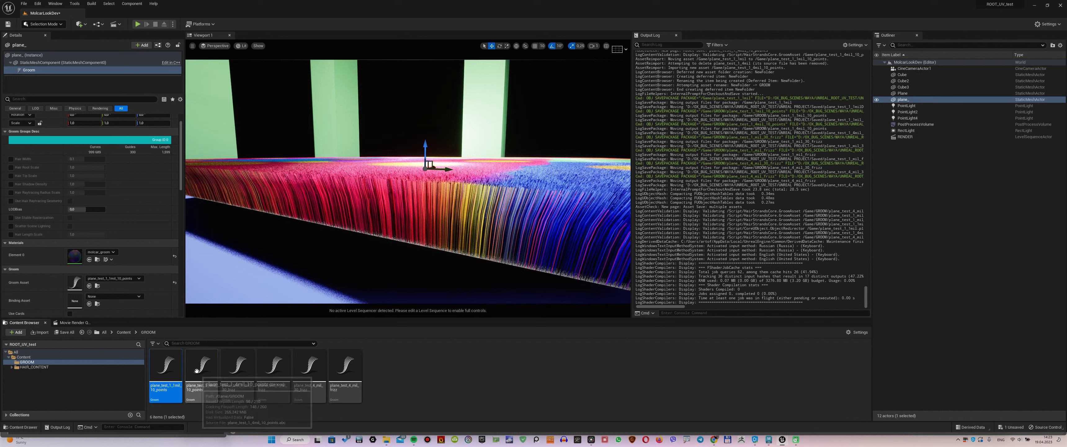
drag(202, 366, 89, 285)
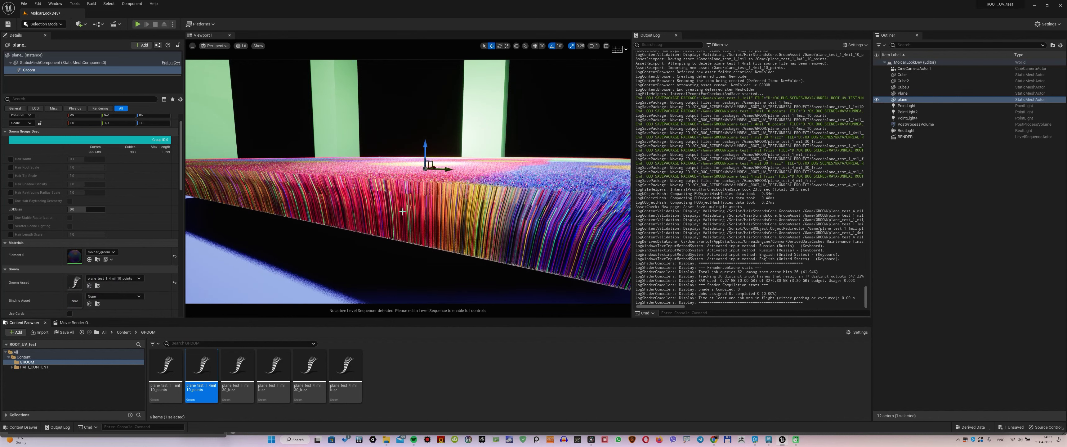
key(d)
right_drag(408, 182, 424, 235)
key(a)
- Apply plane_test_1_mil_frizz, then plane_test_4_mil_frizz, and fly in close to the strands
click(280, 371)
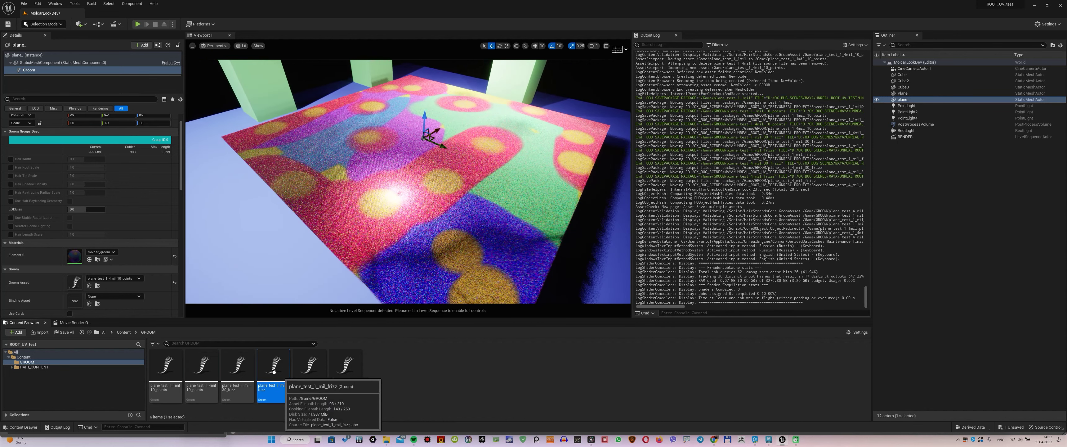
drag(279, 371, 72, 283)
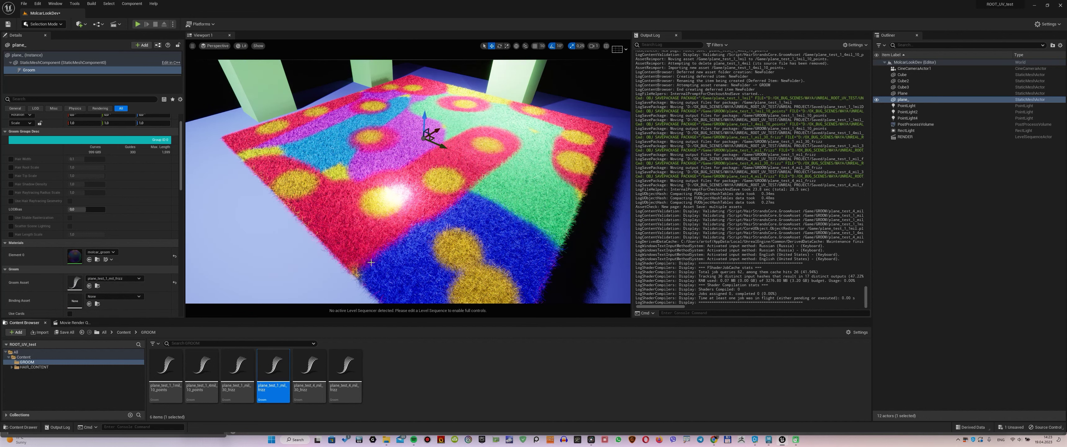
drag(348, 368, 76, 281)
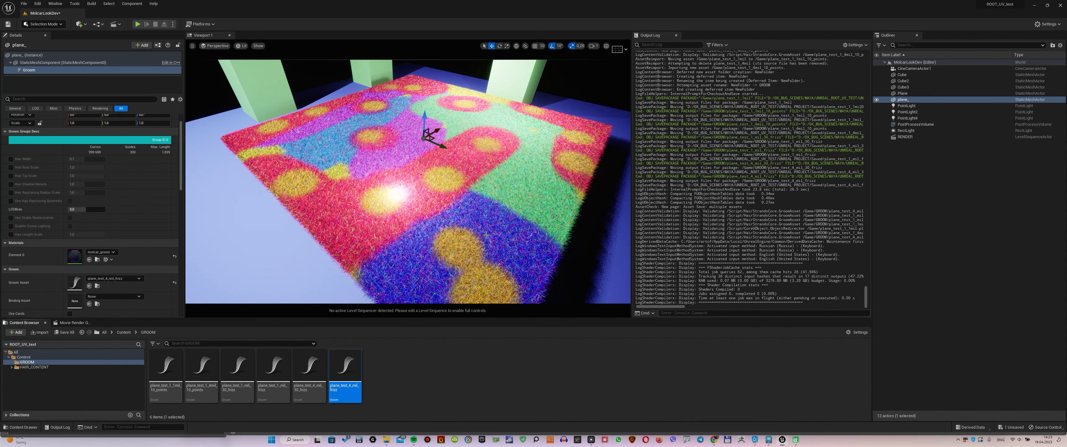
key(w)
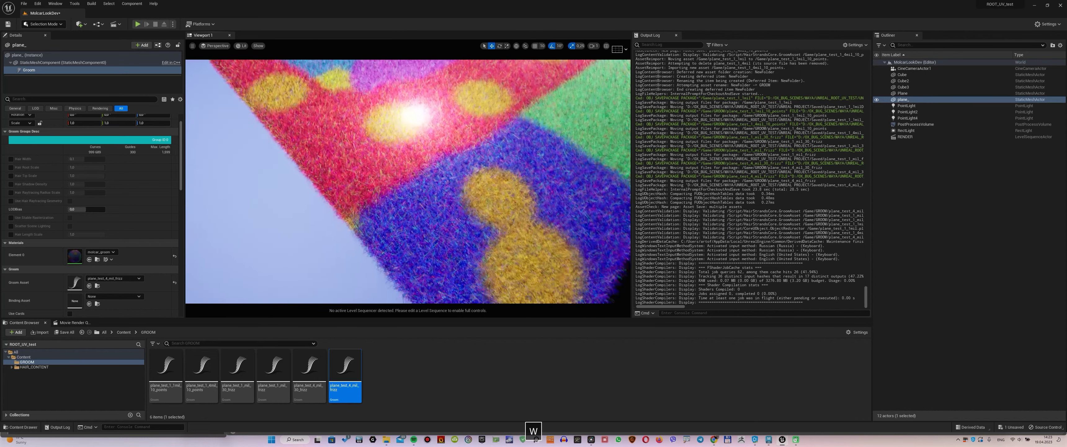
key(w)
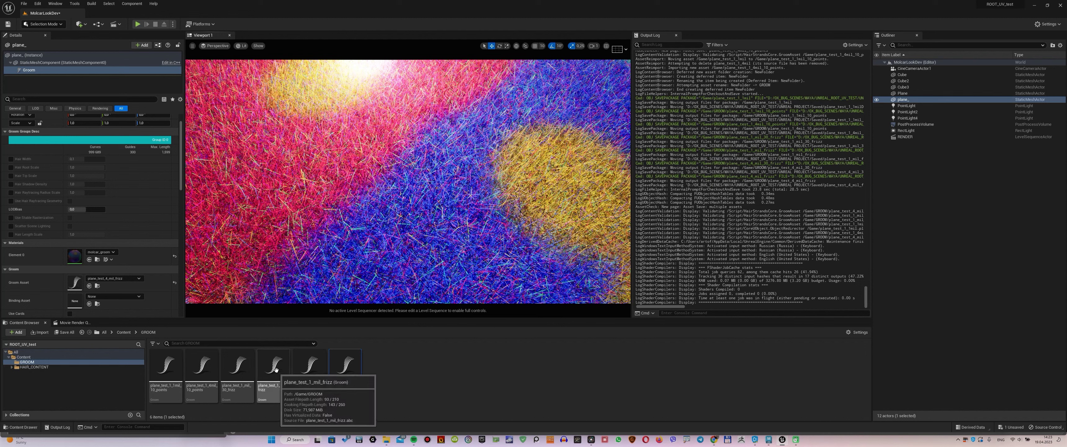
- Alternate between the 1_mil_frizz and 4_mil_frizz grooms, ending with plane_test_1_mil_frizz
drag(274, 366, 75, 283)
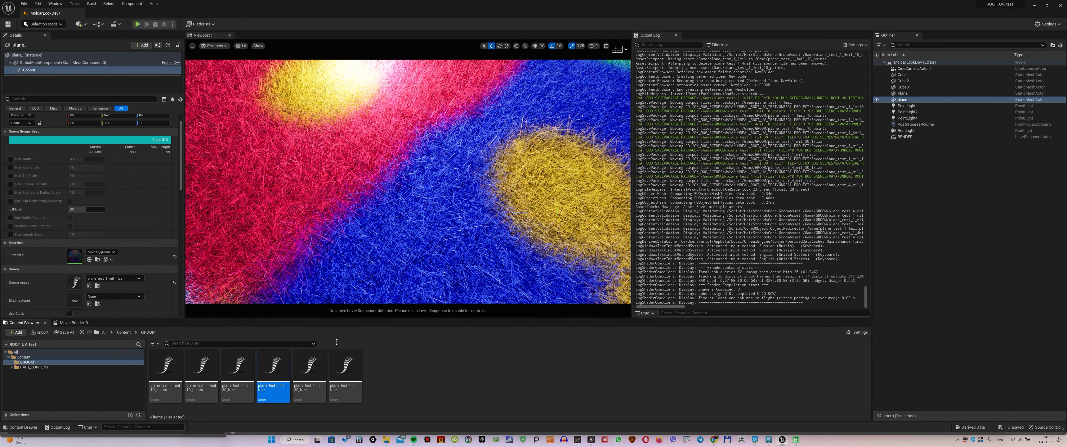
drag(345, 364, 76, 284)
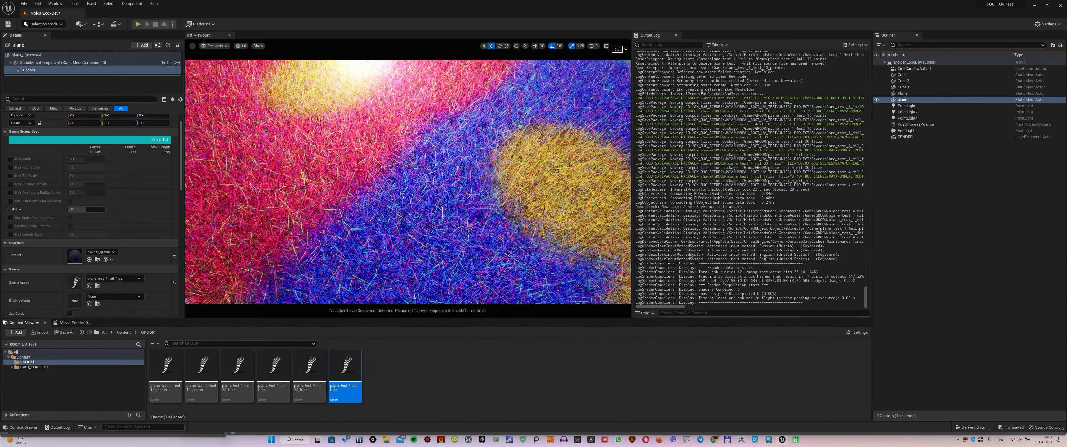
drag(273, 365, 76, 281)
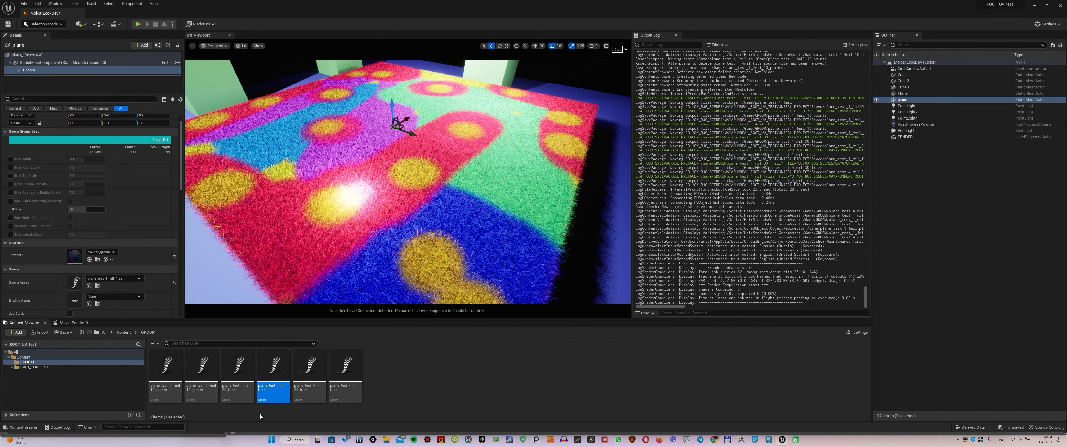
- Apply plane_test_1_mil_30_frizz to the plane and fly in to inspect its strands
click(245, 373)
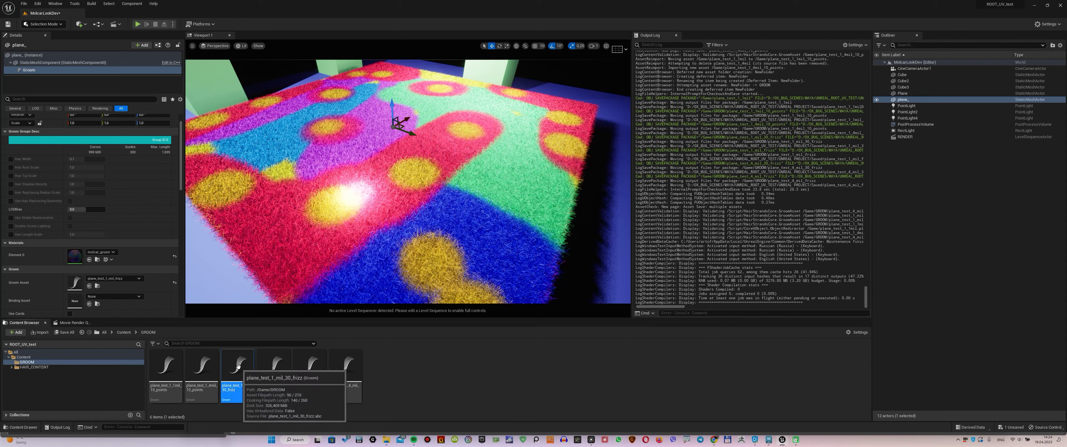
drag(246, 373, 73, 281)
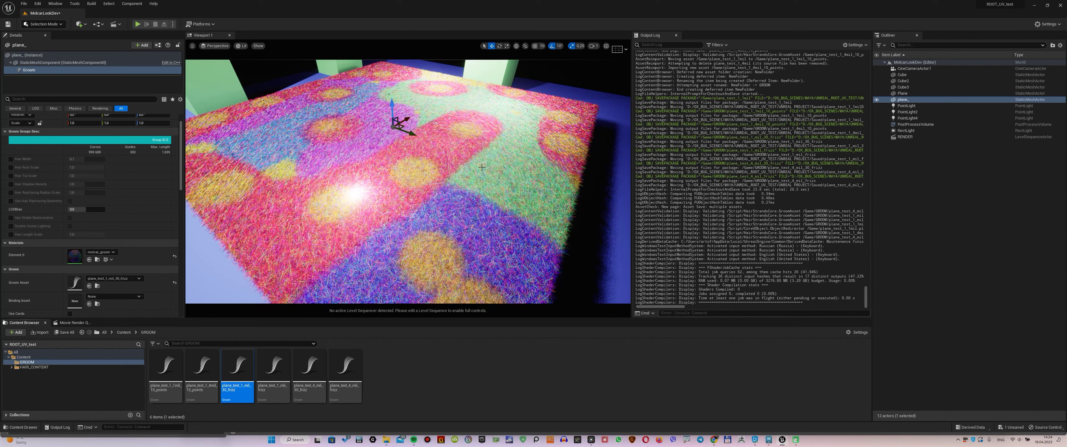
right_drag(443, 211, 443, 210)
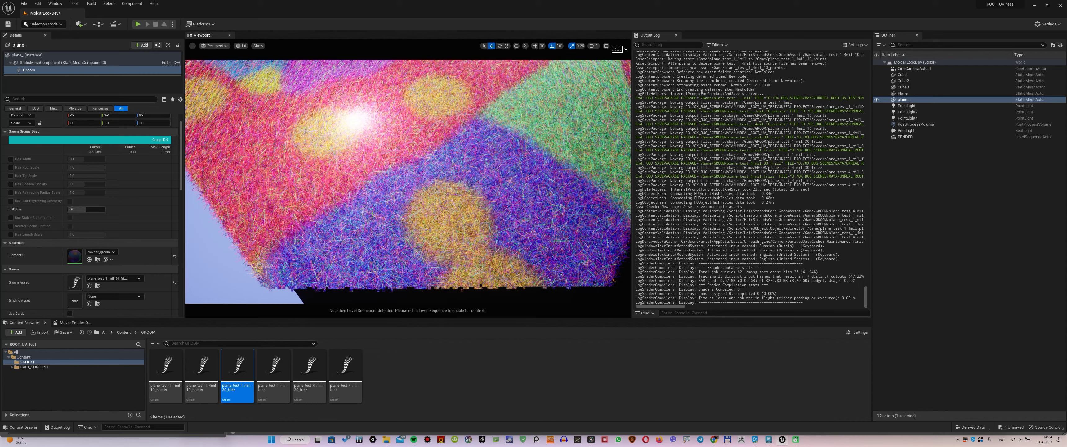
key(w)
right_drag(444, 211, 443, 210)
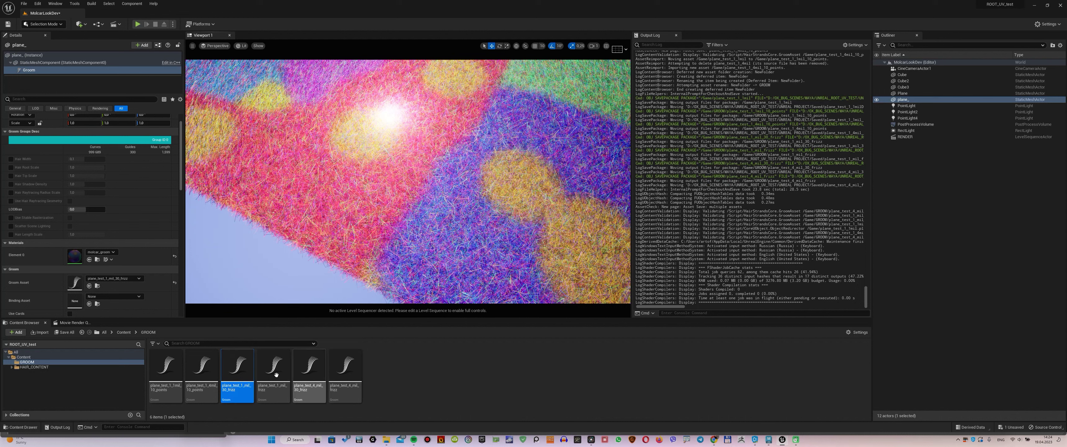
- Apply plane_test_4_mil_frizz, then plane_test_4_mil_30_frizz, and fly around the hair
click(357, 375)
drag(357, 375, 78, 282)
click(317, 369)
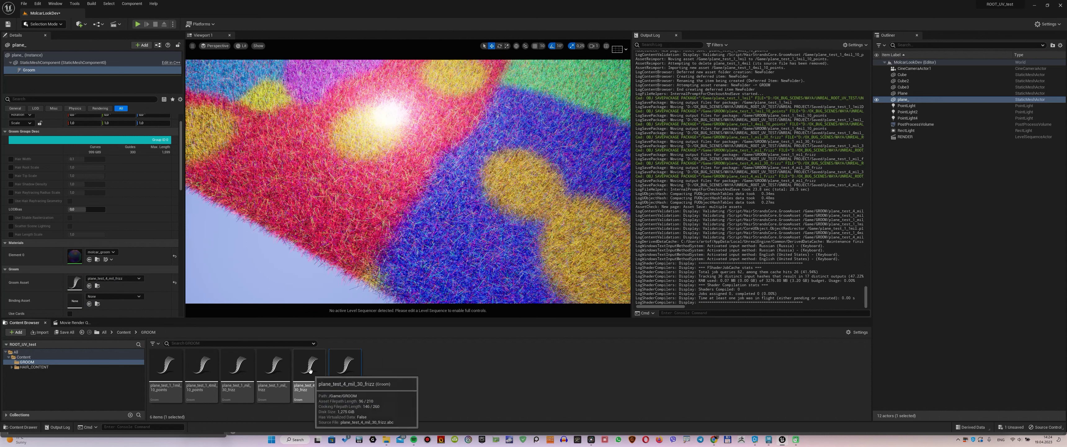
drag(317, 368, 76, 282)
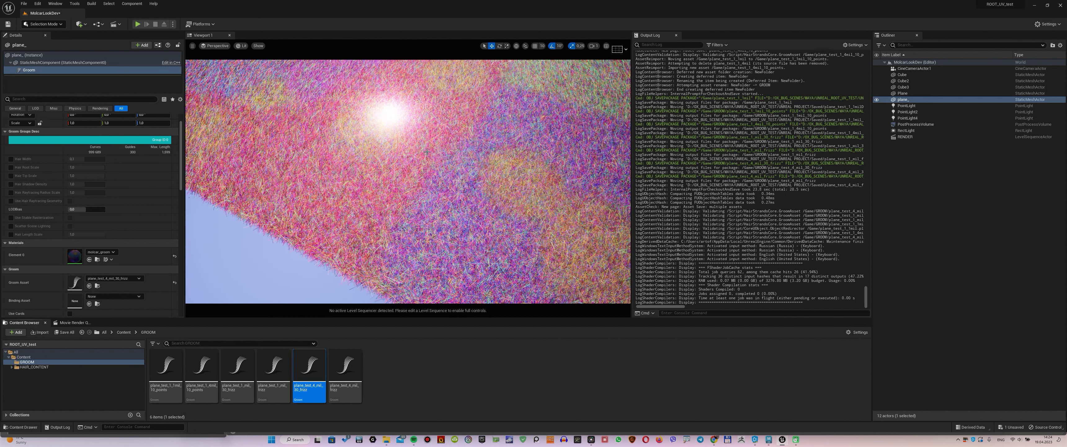
key(s)
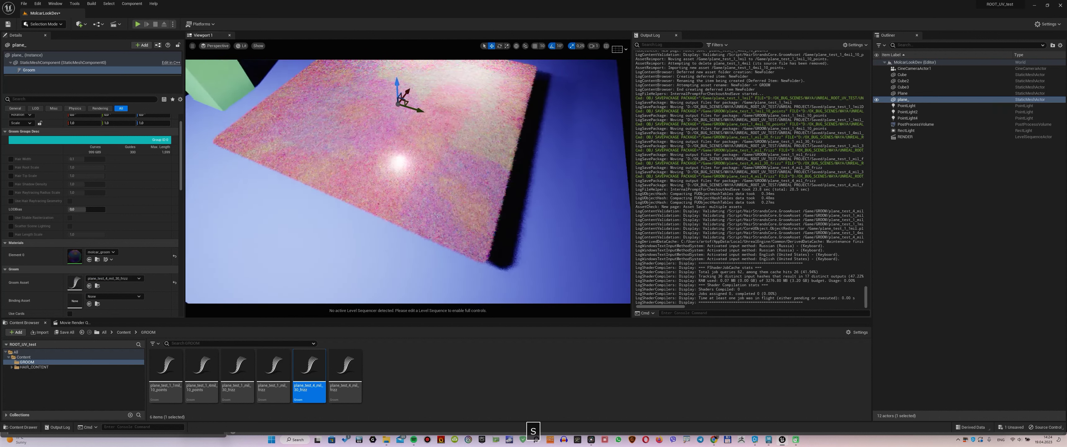
key(d)
key(w)
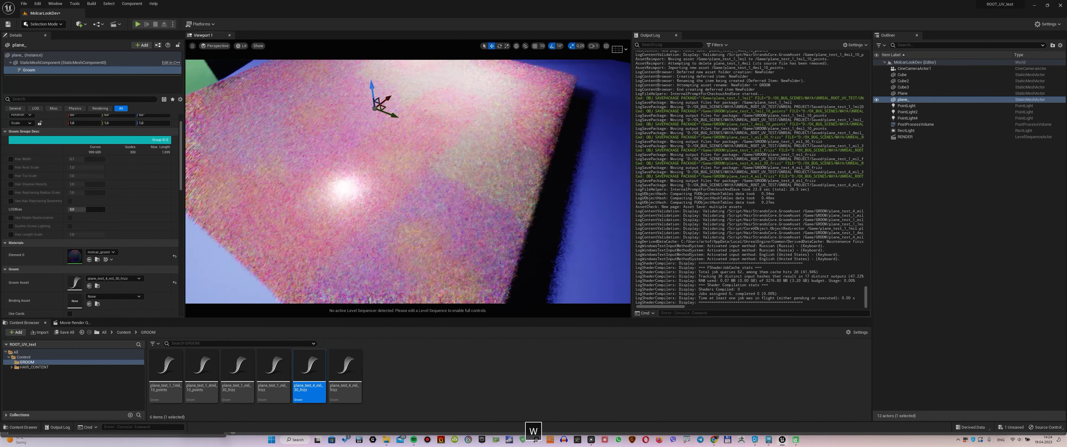
key(w)
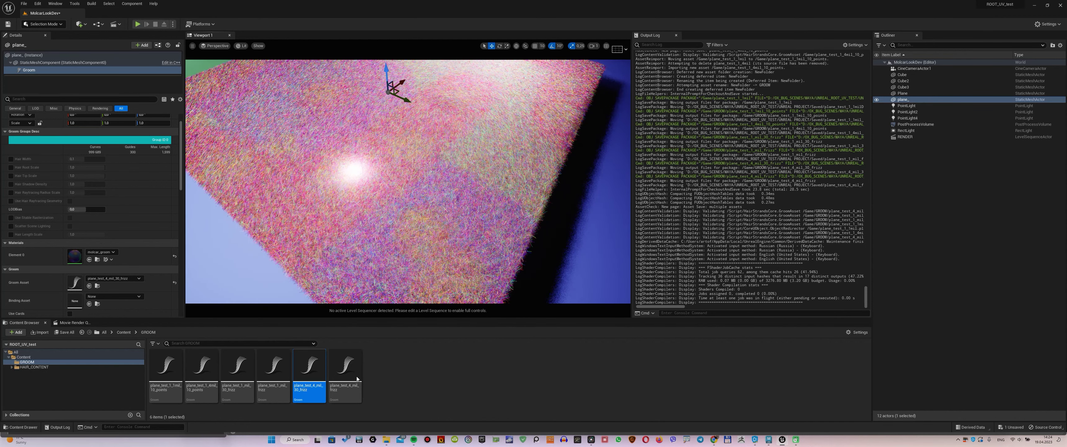
- Swap to plane_test_1_mil_frizz, then return to plane_test_4_mil_30_frizz
mouse_move(290, 381)
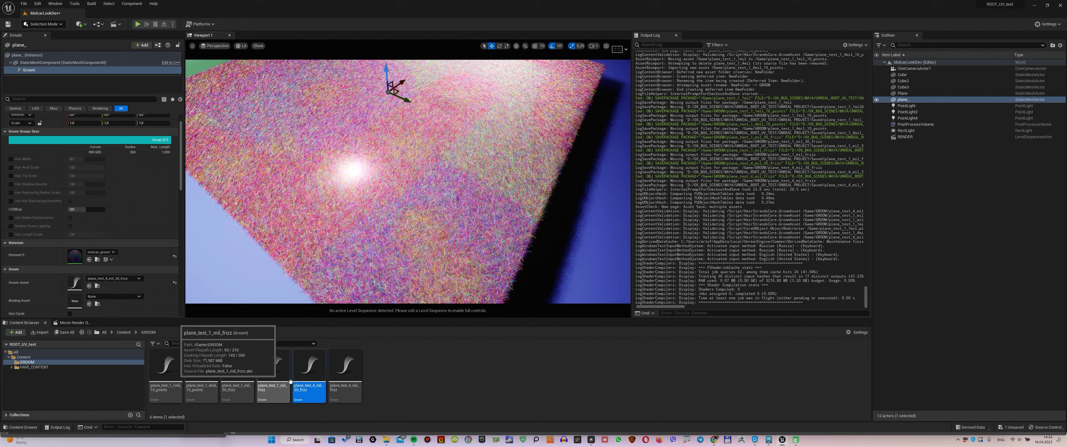
drag(290, 380, 73, 286)
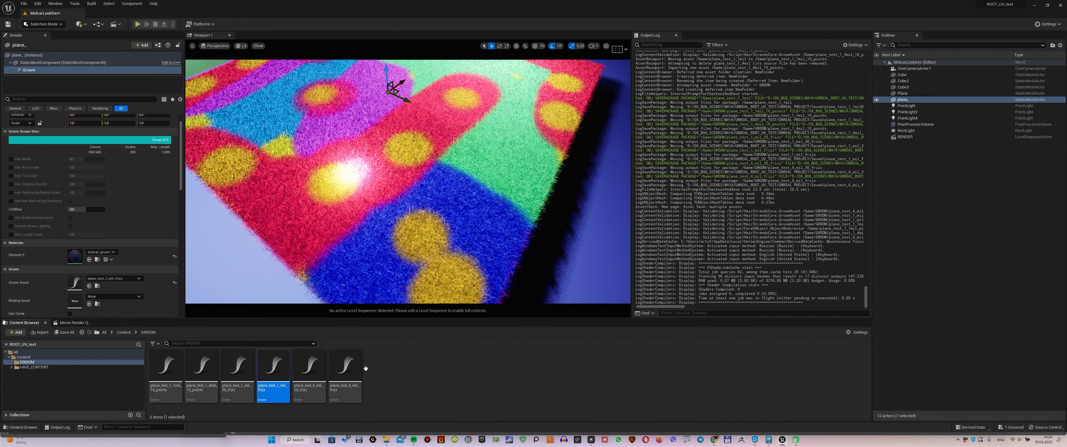
drag(346, 365, 73, 281)
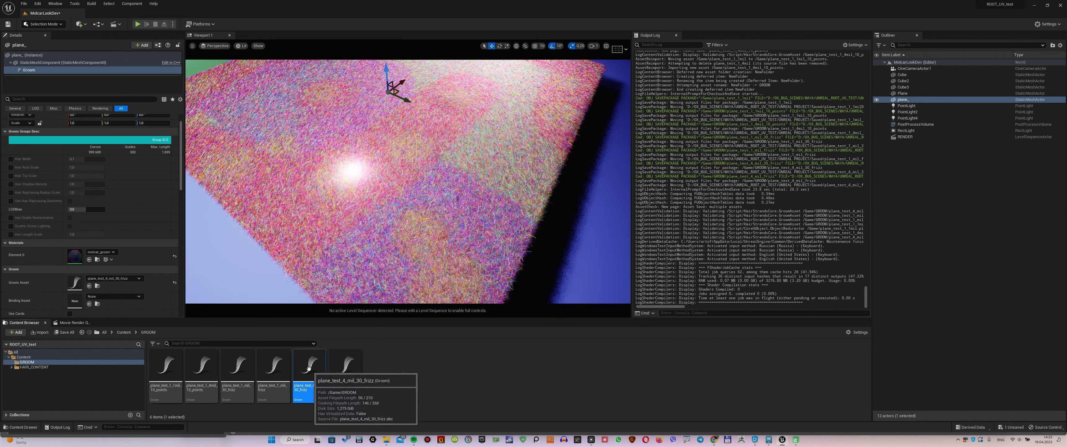
- Open plane_test_4_mil_30_frizz in the Groom asset editor
double_click(309, 366)
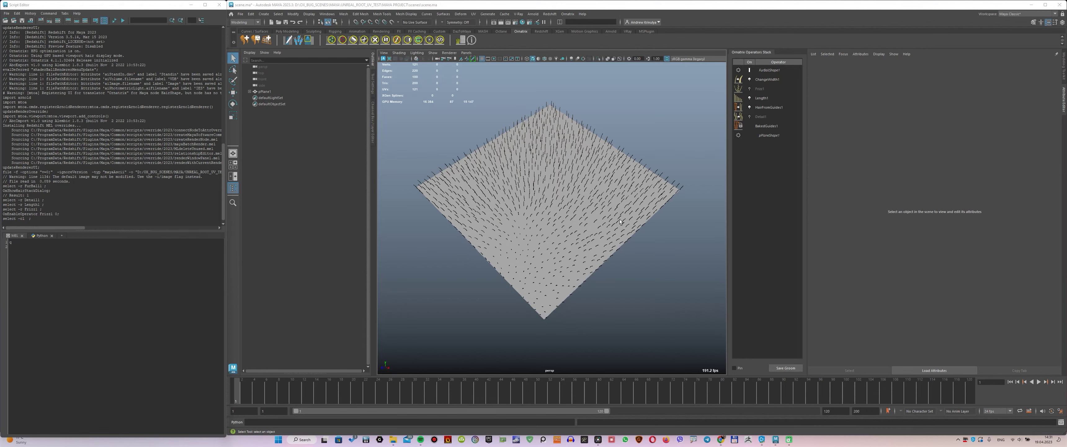
- Select FurBallShape1 and open the File > Export Selection options for the hair
mouse_move(620, 222)
alt+mouse_down()
mouse_move(615, 203)
mouse_move(600, 225)
alt+mouse_up()
click(770, 70)
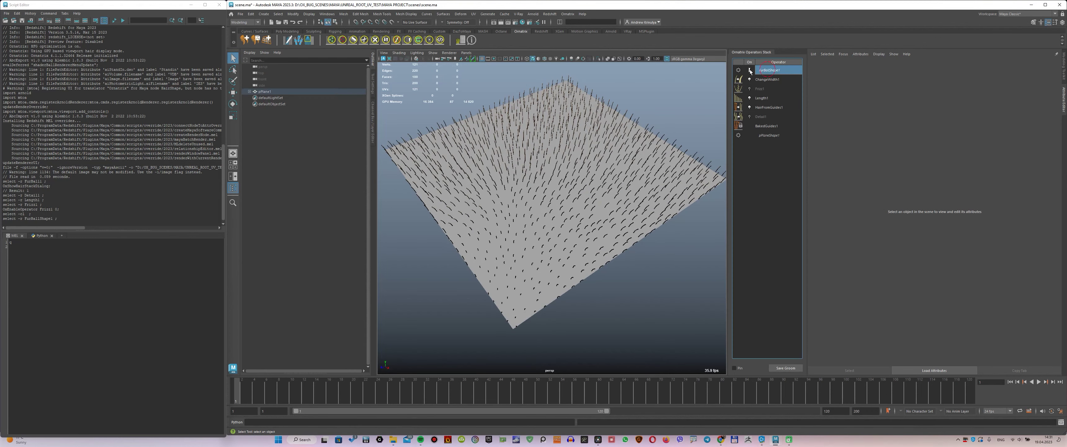
click(240, 13)
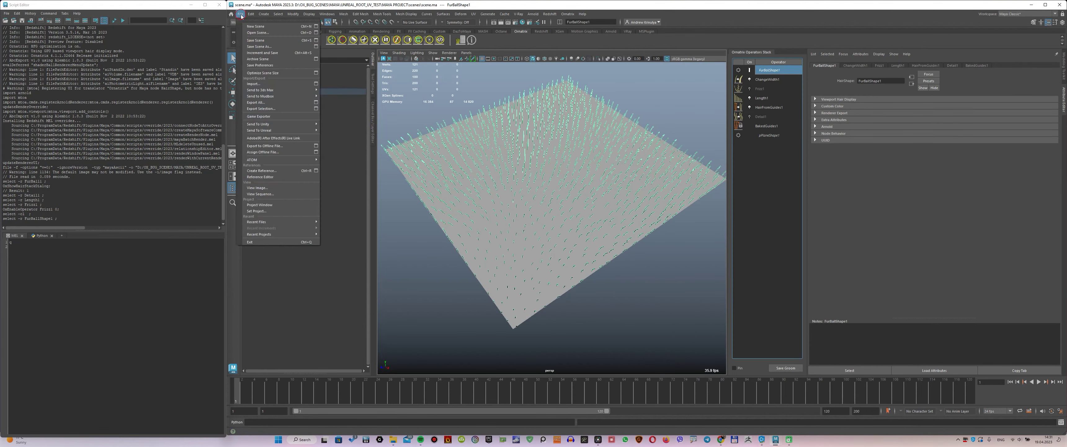
click(316, 109)
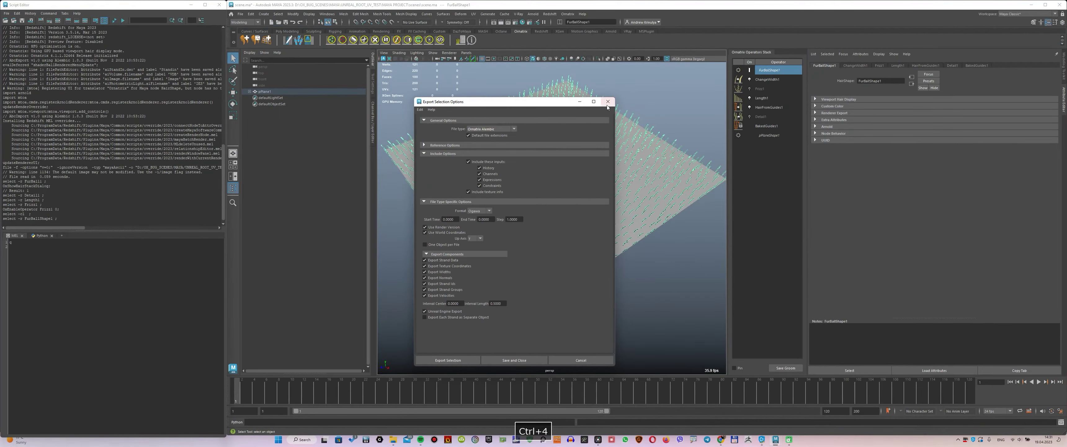
- Close the export options and view the HairFromGuides1, Detail1 and Frizz1 operator settings
click(608, 104)
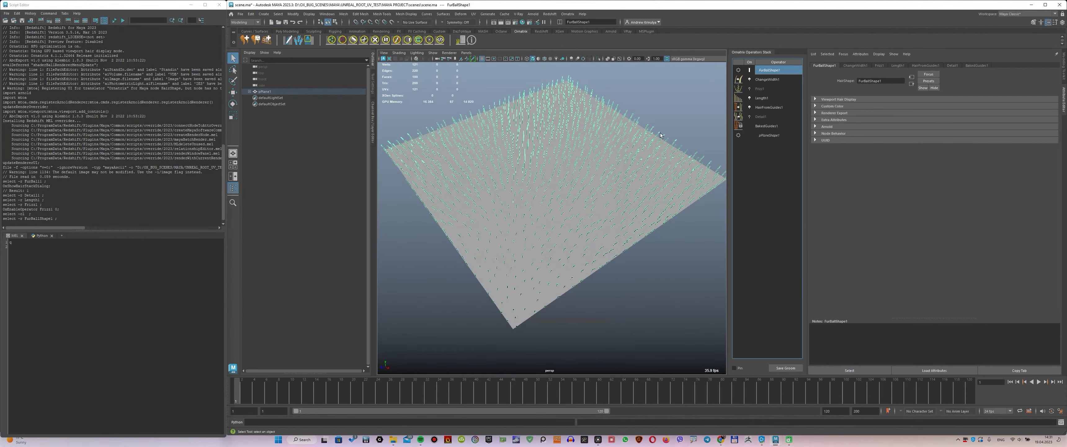
click(775, 107)
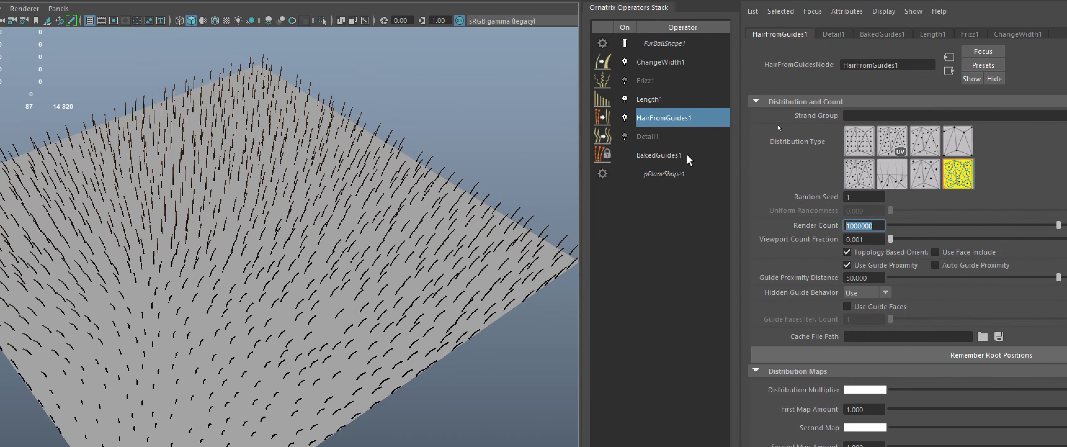
click(761, 117)
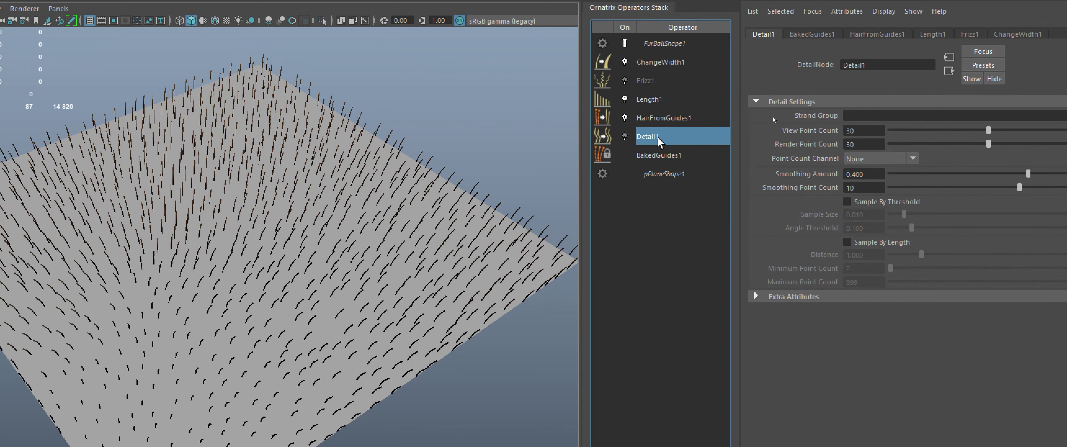
key(Tab)
key(Tab)
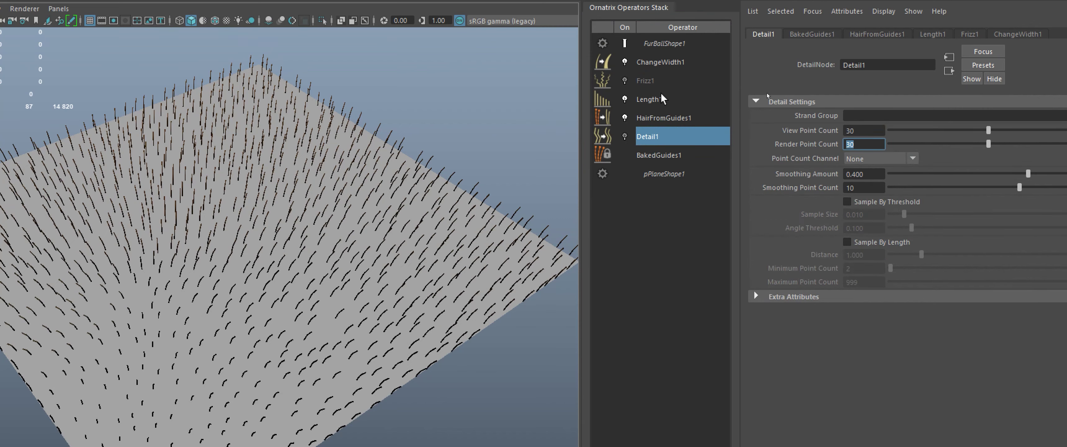
click(662, 82)
key(ctrl+4)
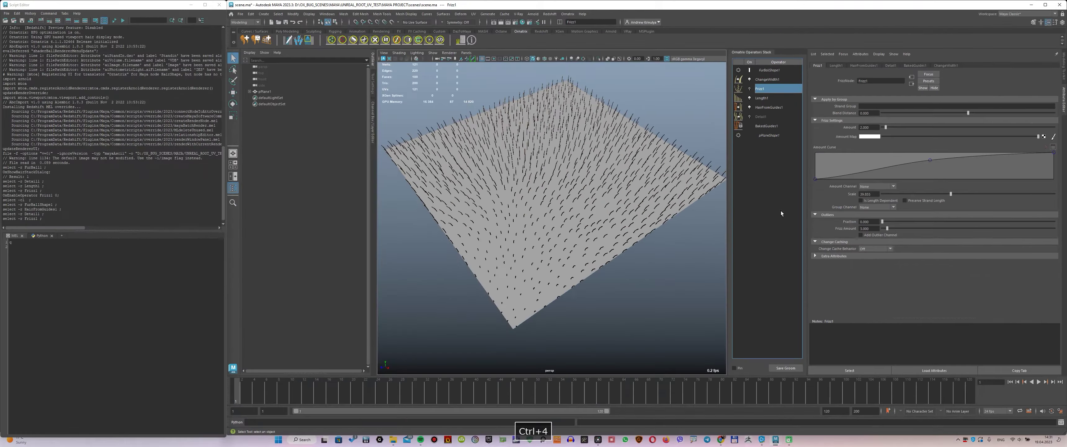